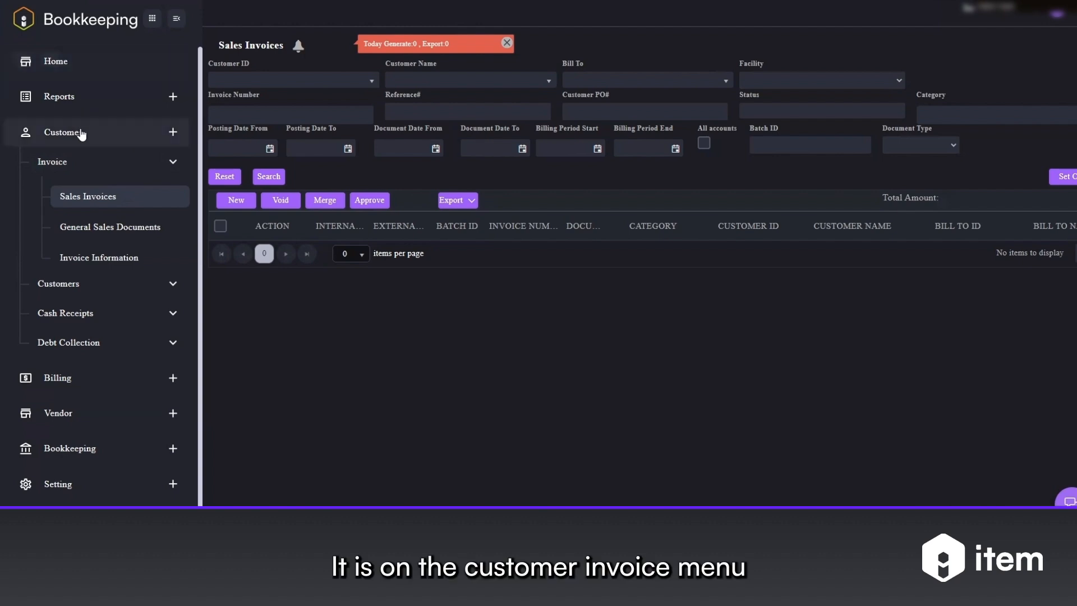
Step: Open the sales invoice list and start a new sales invoice
{"action": "left_click", "coordinate": [89, 195]}
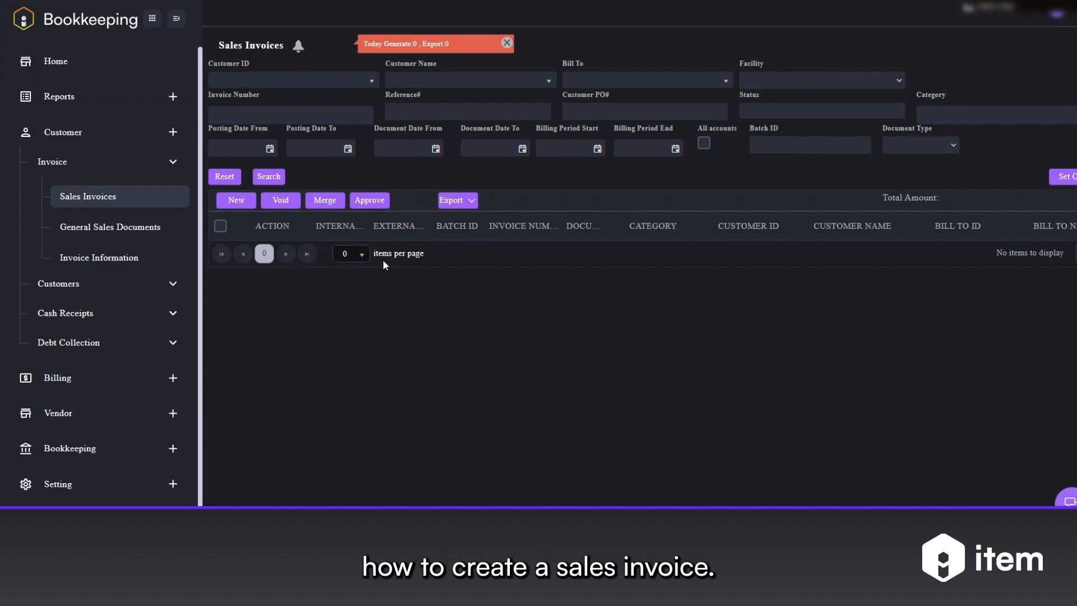
{"action": "left_click", "coordinate": [236, 201]}
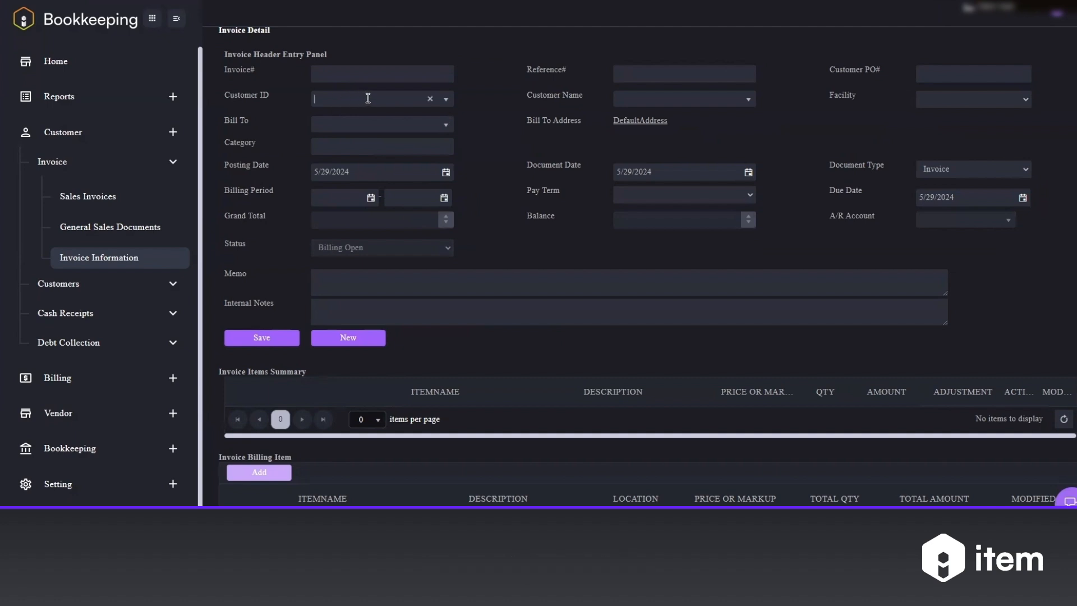
Step: Choose the customer ID from the list and set the facility to Charleston Itemshop
{"action": "left_click", "coordinate": [446, 100]}
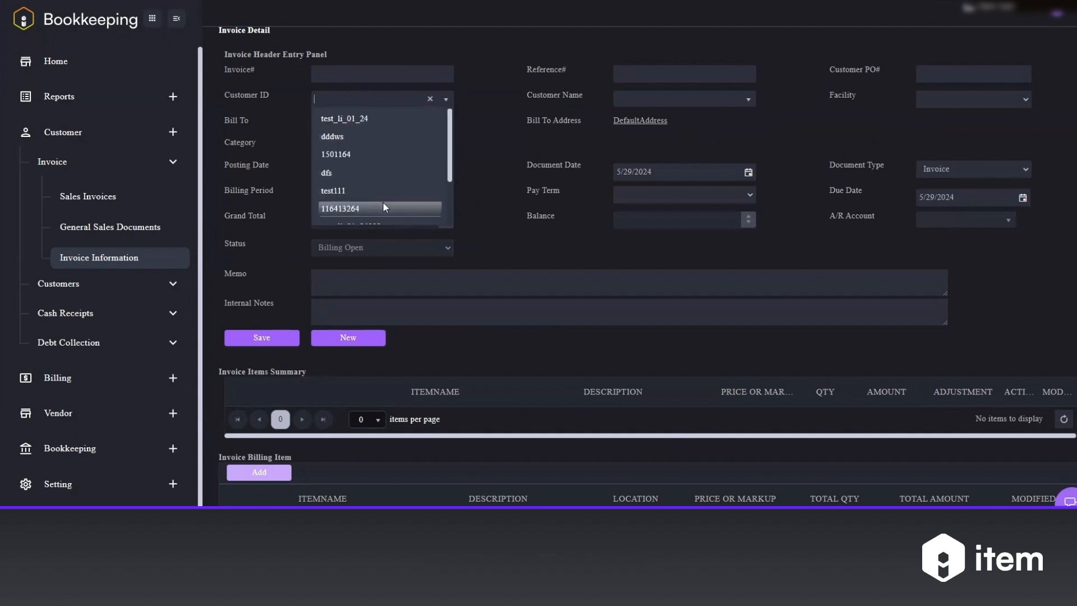
{"action": "left_click", "coordinate": [384, 205]}
{"action": "left_click", "coordinate": [1022, 99]}
{"action": "left_click", "coordinate": [965, 127]}
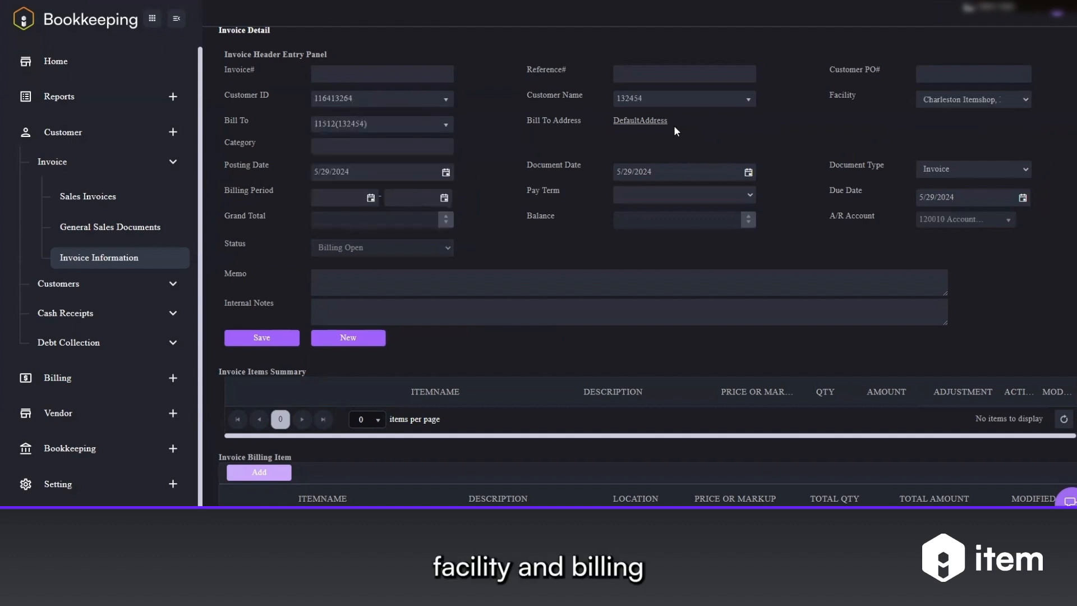
Step: Set the billing period from 05/29/2024 to 06/01/2024 and save the invoice
{"action": "left_click", "coordinate": [371, 197]}
{"action": "left_click", "coordinate": [393, 332]}
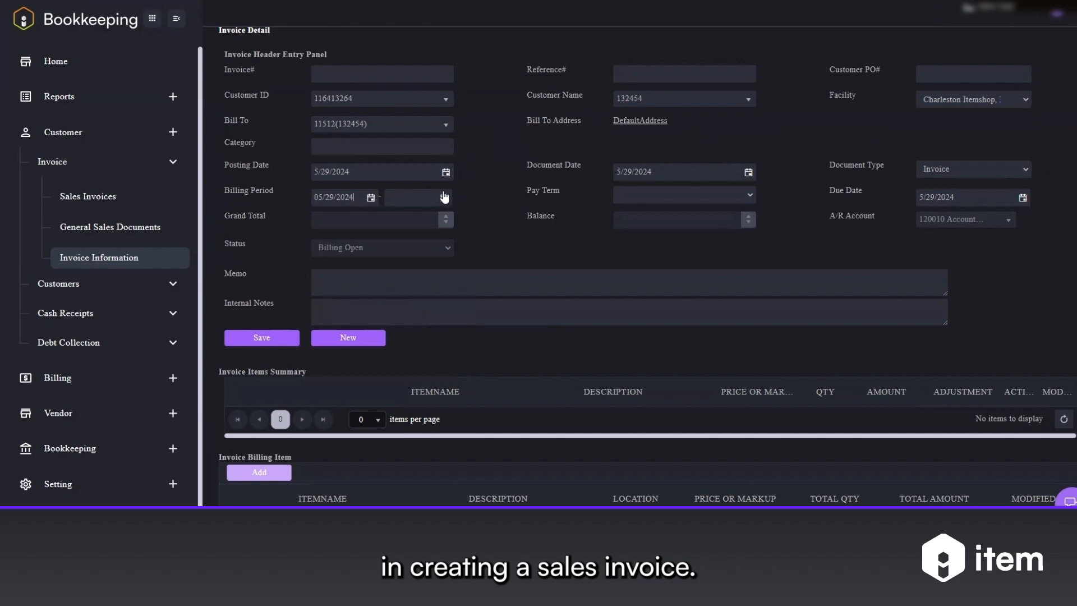
{"action": "left_click", "coordinate": [444, 198]}
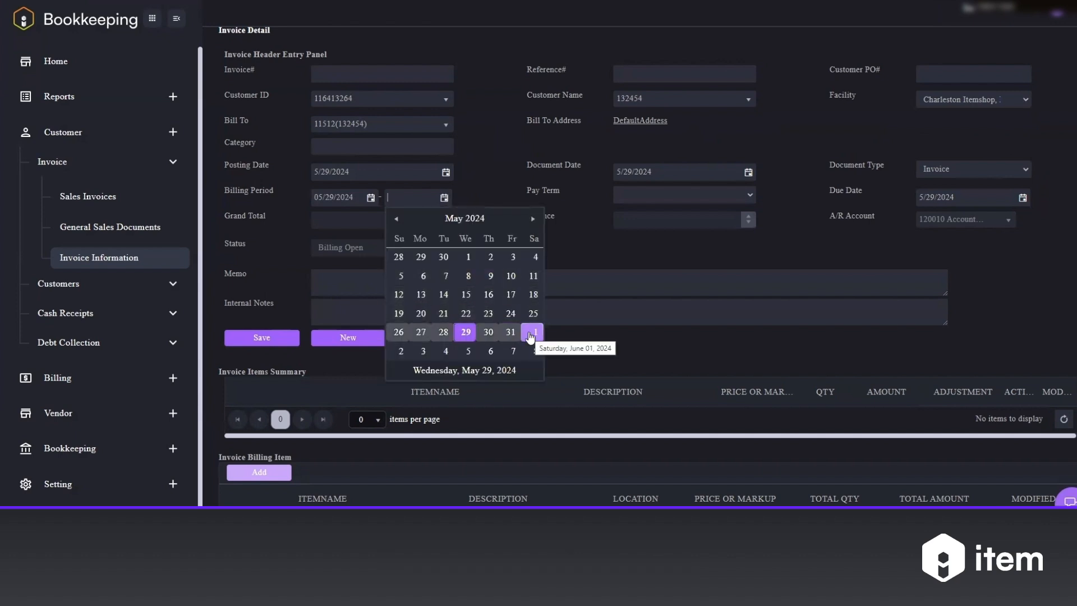
{"action": "left_click", "coordinate": [530, 333]}
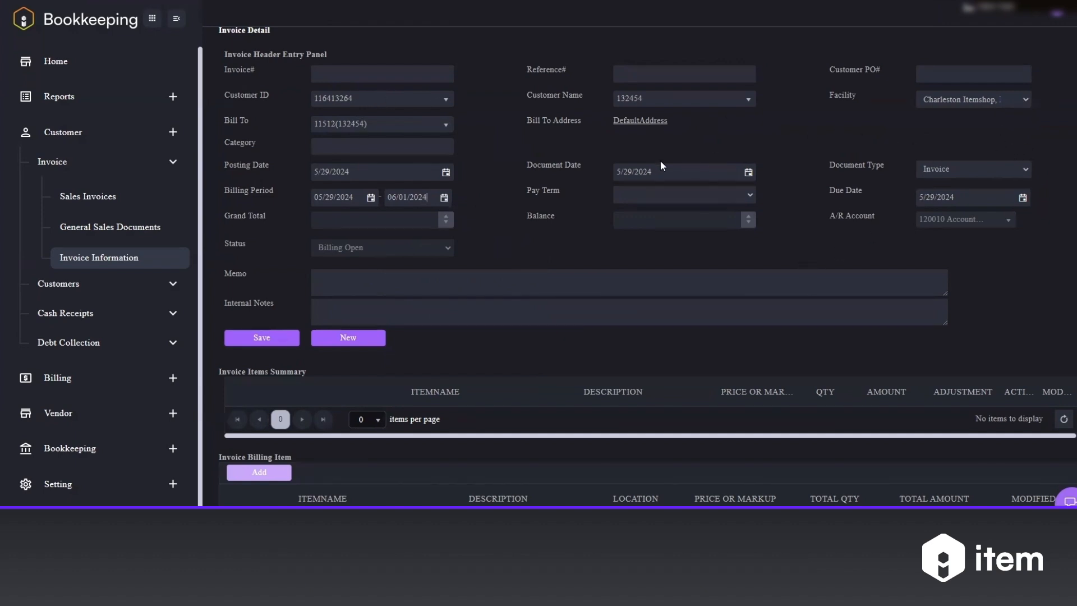
{"action": "left_click", "coordinate": [282, 339]}
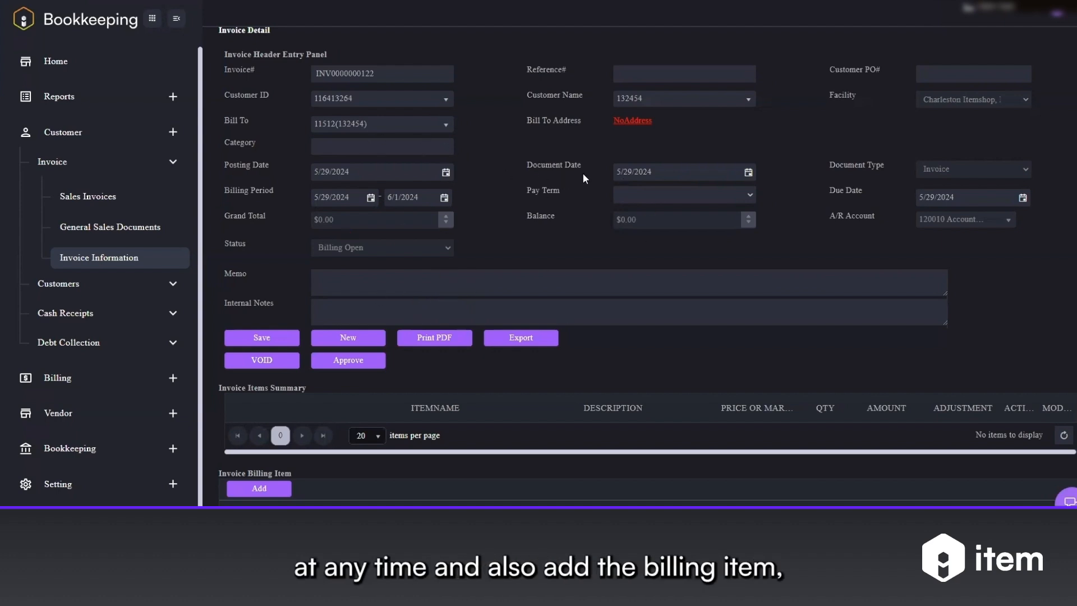
Step: Open and close the billing item and invoice detail entry dialogs, and review the invoice documents section
{"action": "scroll", "coordinate": [540, 294], "scroll_direction": "down", "scroll_amount": 3}
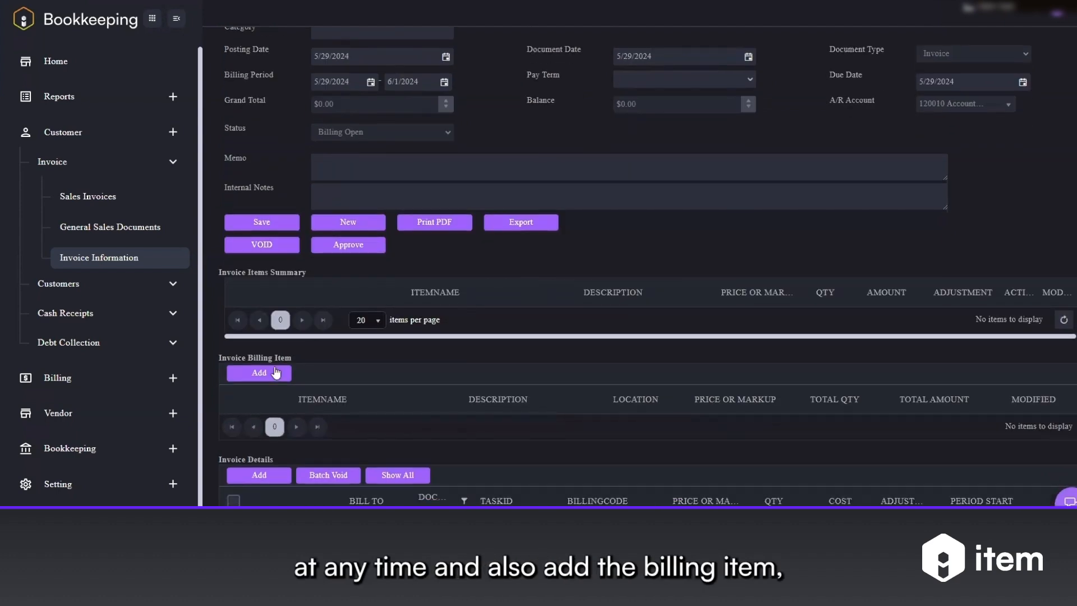
{"action": "left_click", "coordinate": [250, 374]}
{"action": "left_click", "coordinate": [840, 133]}
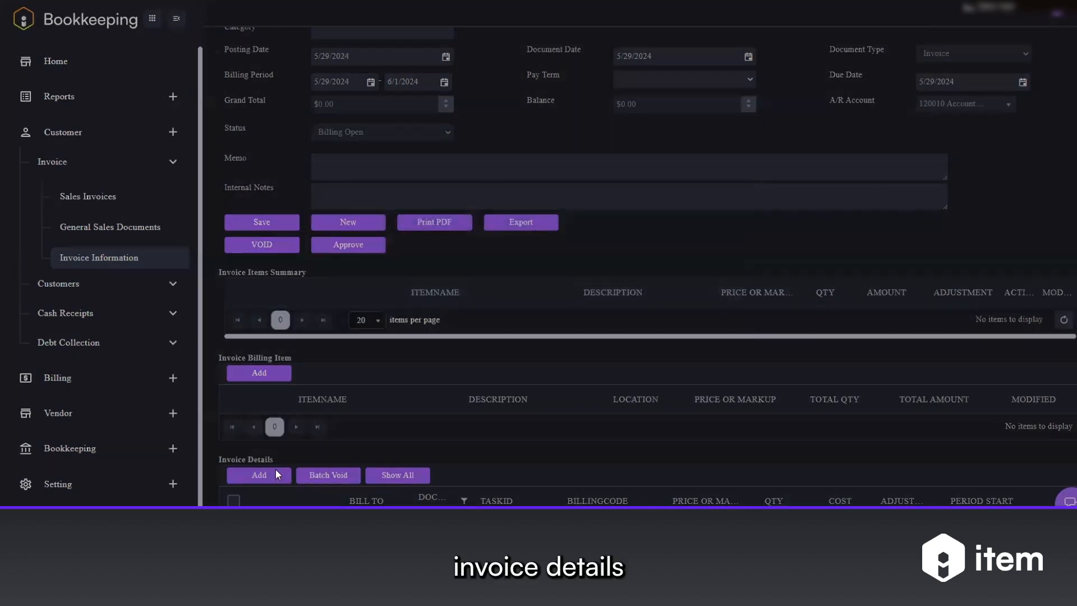
{"action": "left_click", "coordinate": [275, 474]}
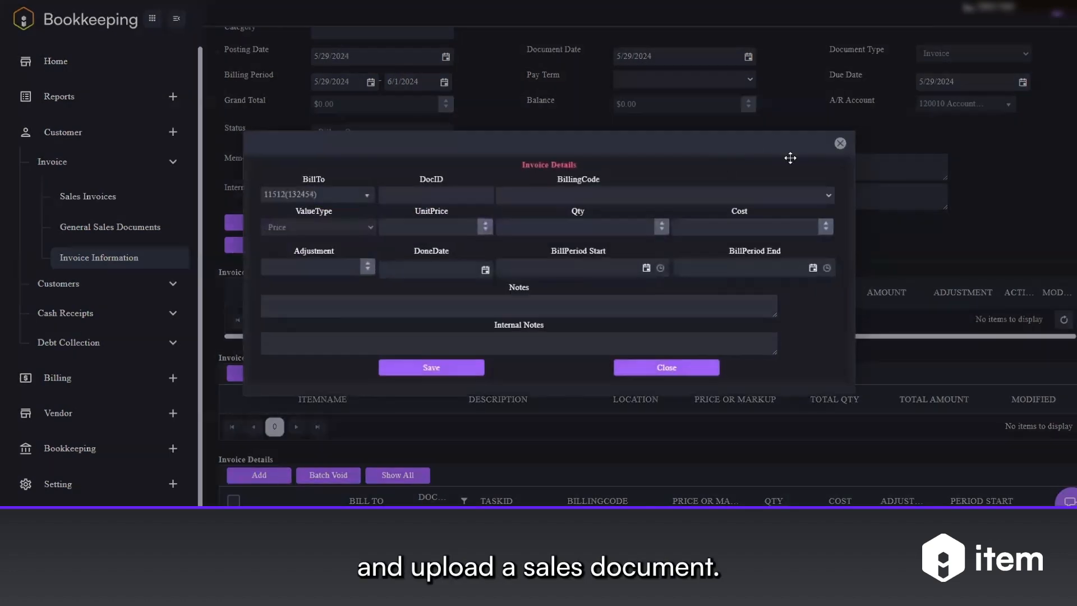
{"action": "left_click", "coordinate": [839, 142]}
{"action": "scroll", "coordinate": [548, 296], "scroll_direction": "down", "scroll_amount": 4}
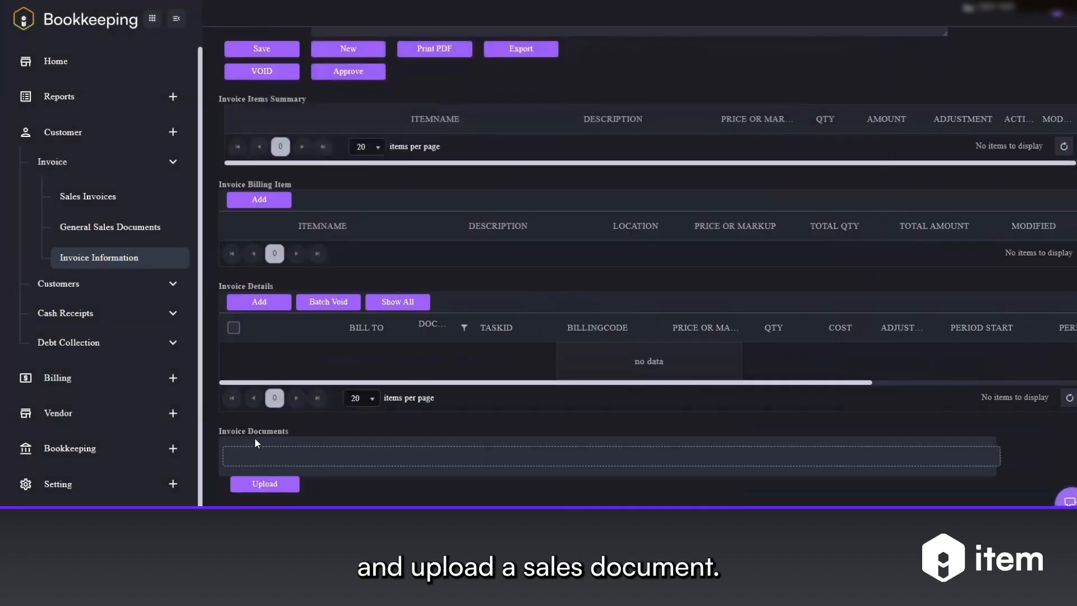
{"action": "scroll", "coordinate": [391, 412], "scroll_direction": "up", "scroll_amount": 5}
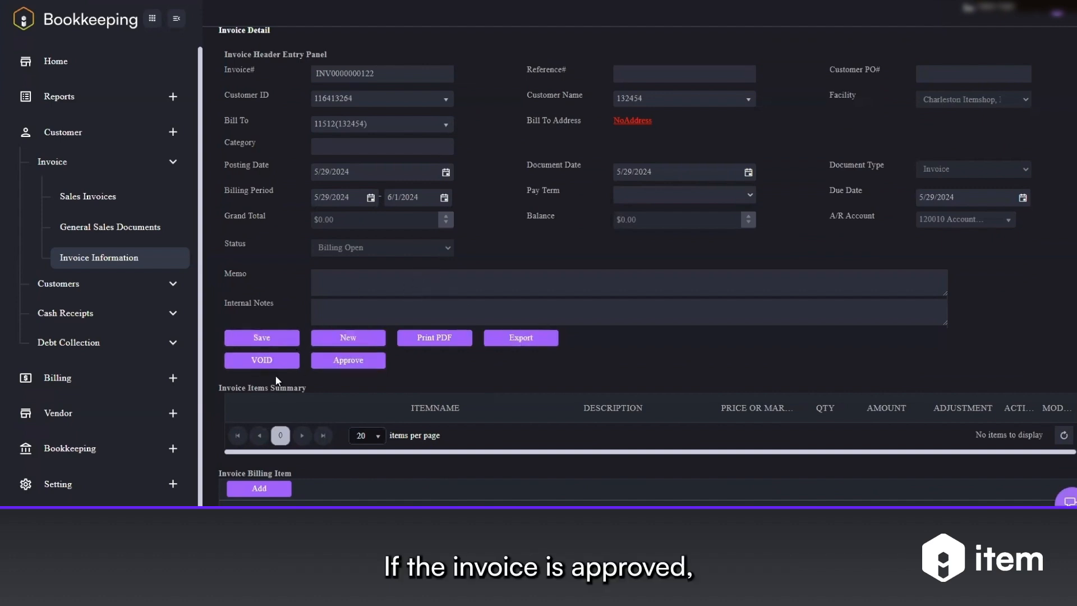
Step: Approve the invoice, declining to send it by email
{"action": "left_click", "coordinate": [346, 364]}
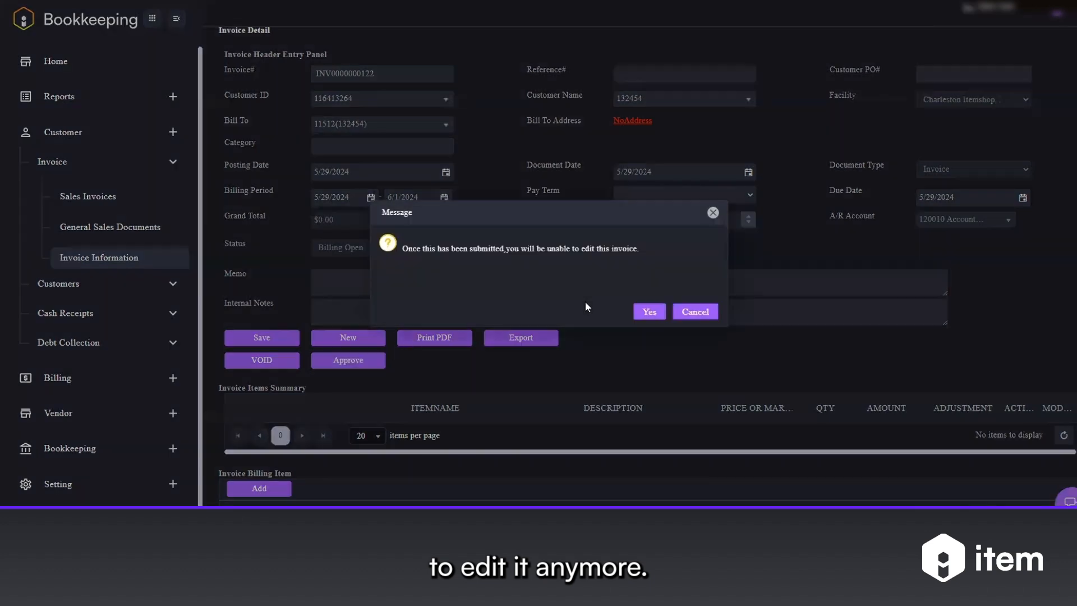
{"action": "left_click", "coordinate": [649, 312]}
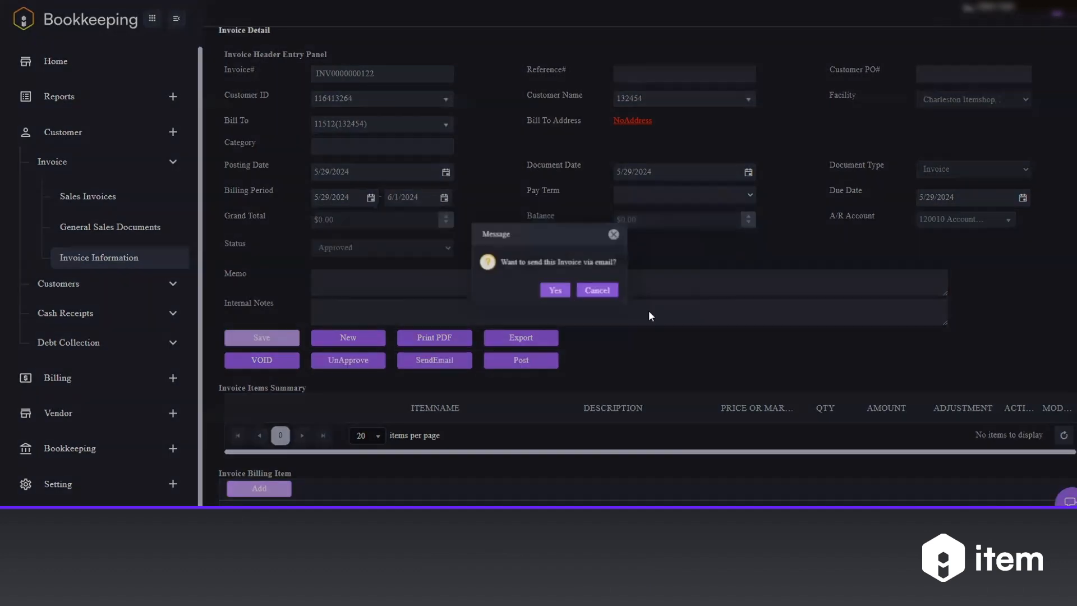
{"action": "left_click", "coordinate": [602, 293]}
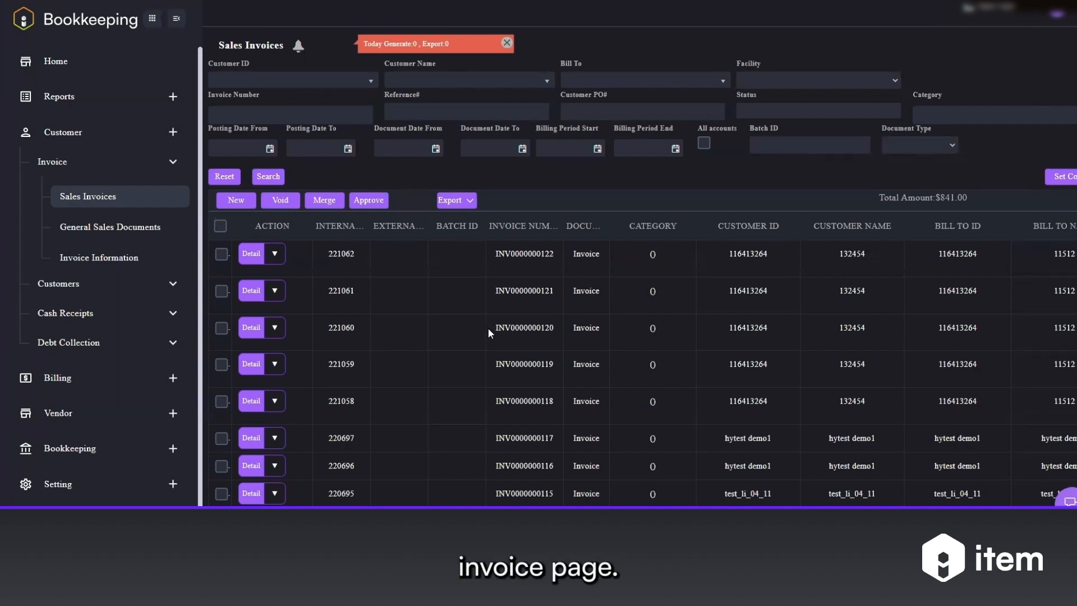
Step: Check and then uncheck the first three invoices in the sales invoice list
{"action": "left_click", "coordinate": [222, 255]}
{"action": "left_click", "coordinate": [222, 291]}
{"action": "left_click", "coordinate": [221, 328]}
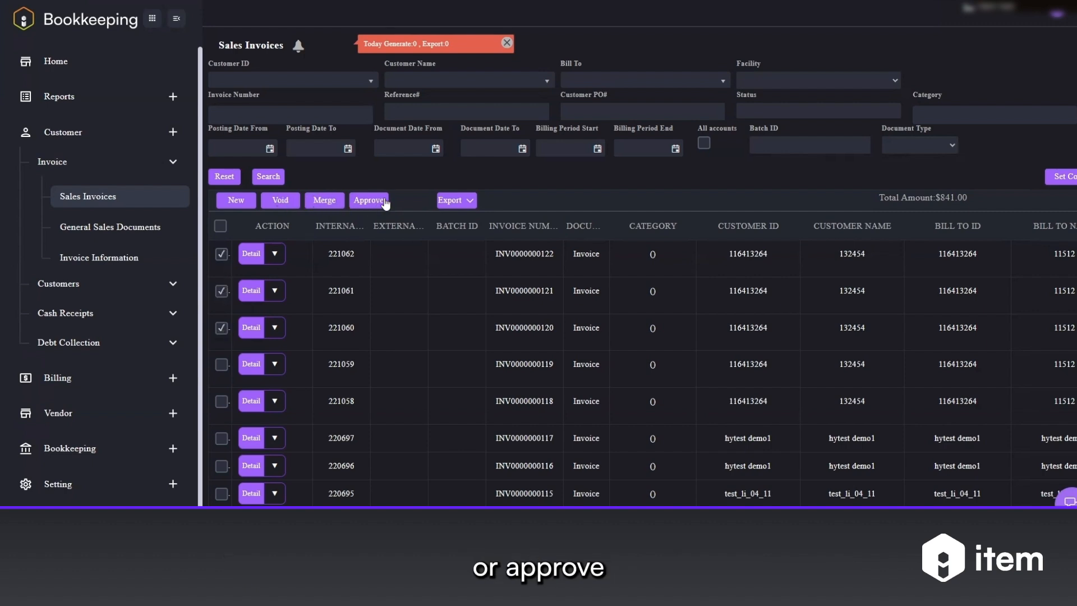
{"action": "left_click", "coordinate": [221, 327]}
{"action": "left_click", "coordinate": [222, 291]}
{"action": "left_click", "coordinate": [222, 254]}
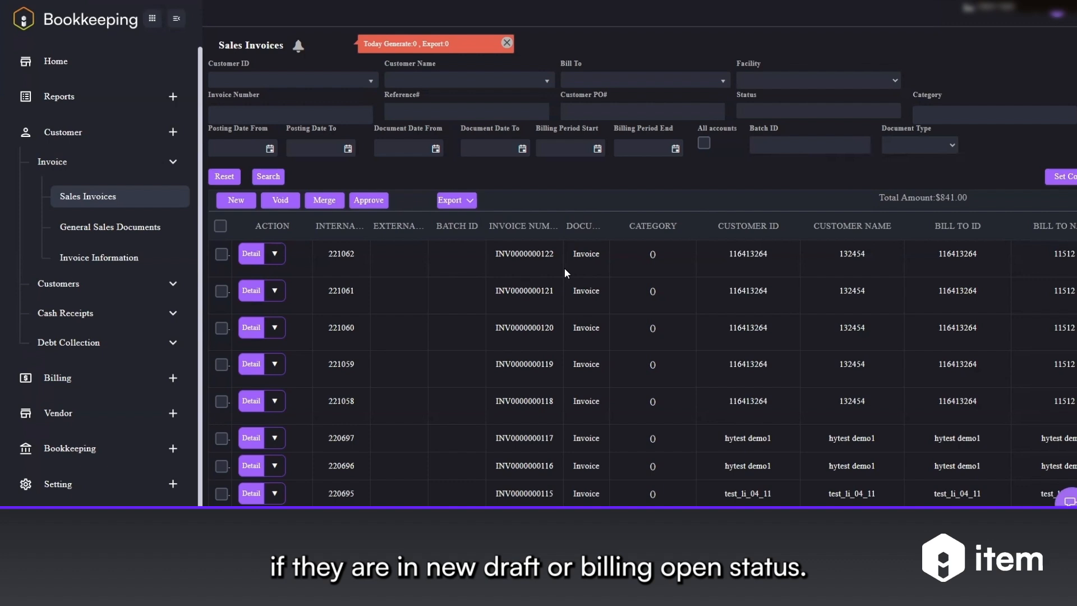
Step: Filter the sales invoice list to Billing Open status
{"action": "left_click", "coordinate": [789, 107]}
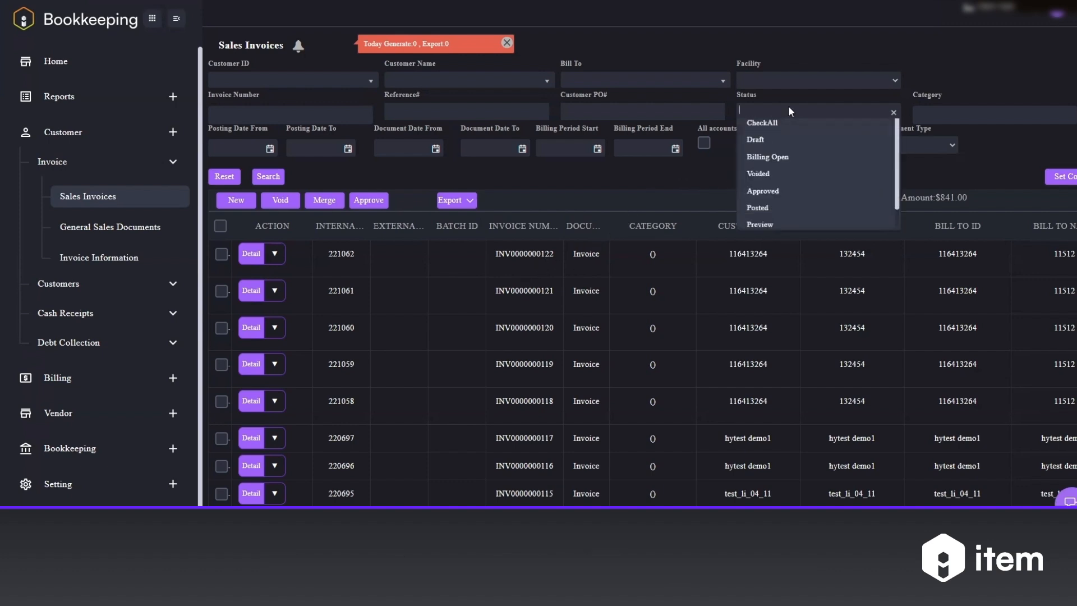
{"action": "left_click", "coordinate": [779, 163]}
{"action": "left_click", "coordinate": [268, 176]}
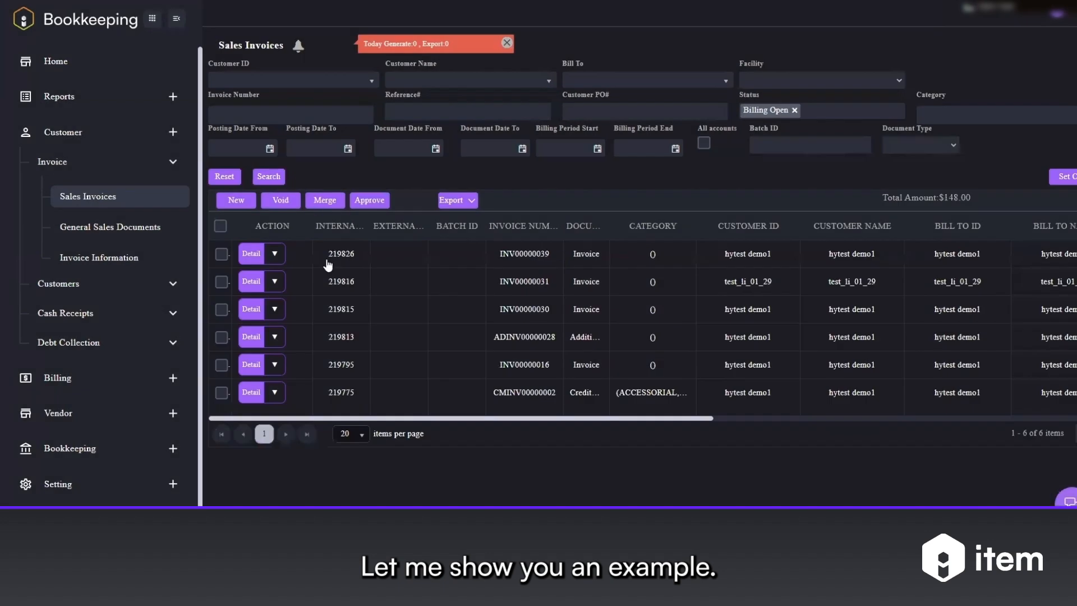
Step: Merge the third and fifth Billing Open invoices after confirming the merge
{"action": "left_click", "coordinate": [221, 309]}
{"action": "left_click", "coordinate": [221, 366]}
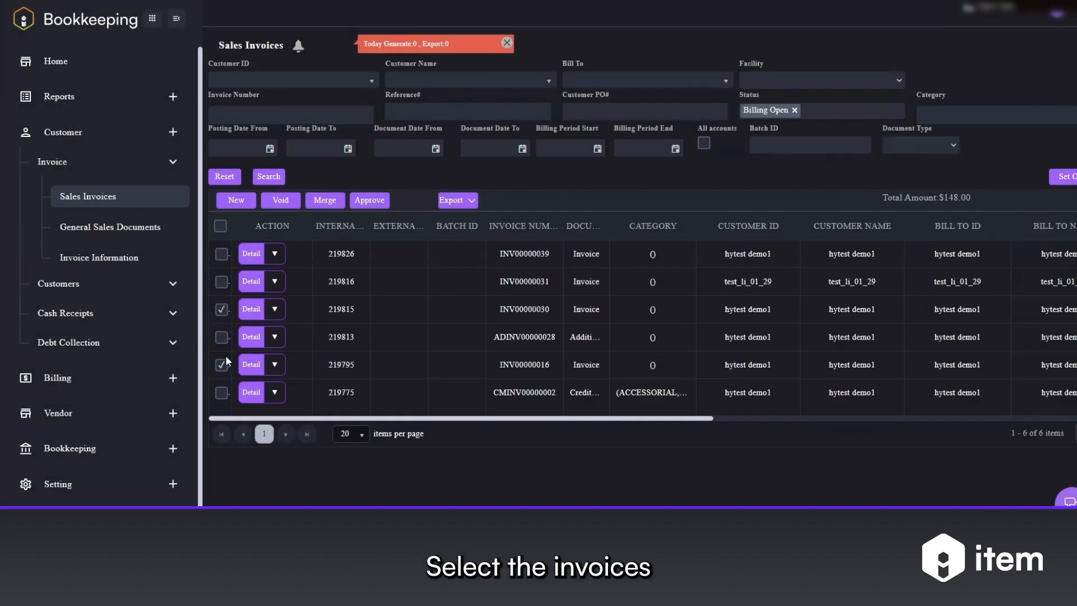
{"action": "left_click", "coordinate": [327, 201]}
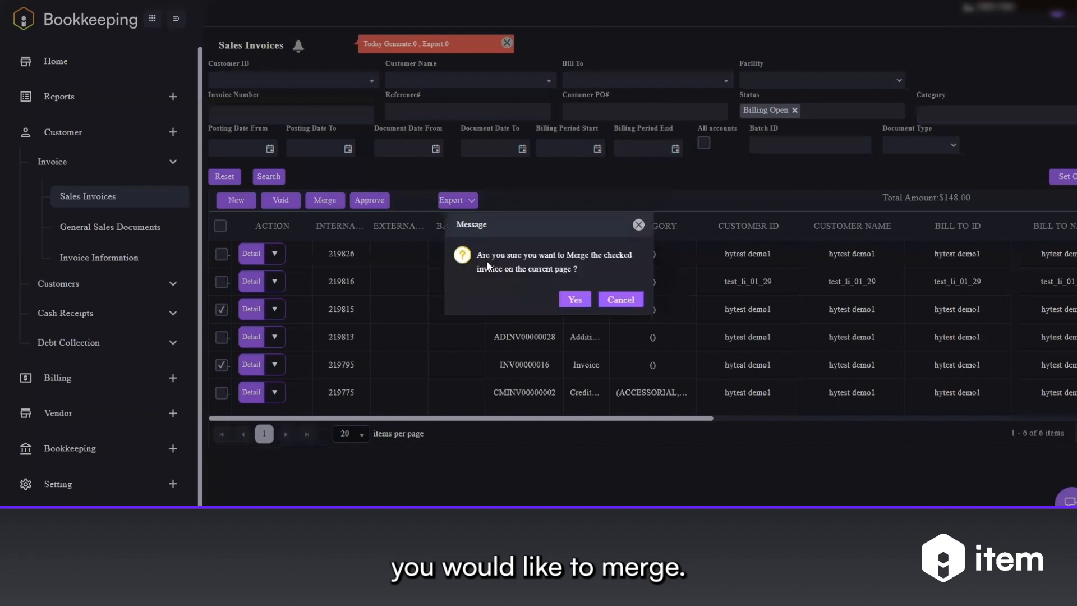
{"action": "left_click", "coordinate": [575, 299]}
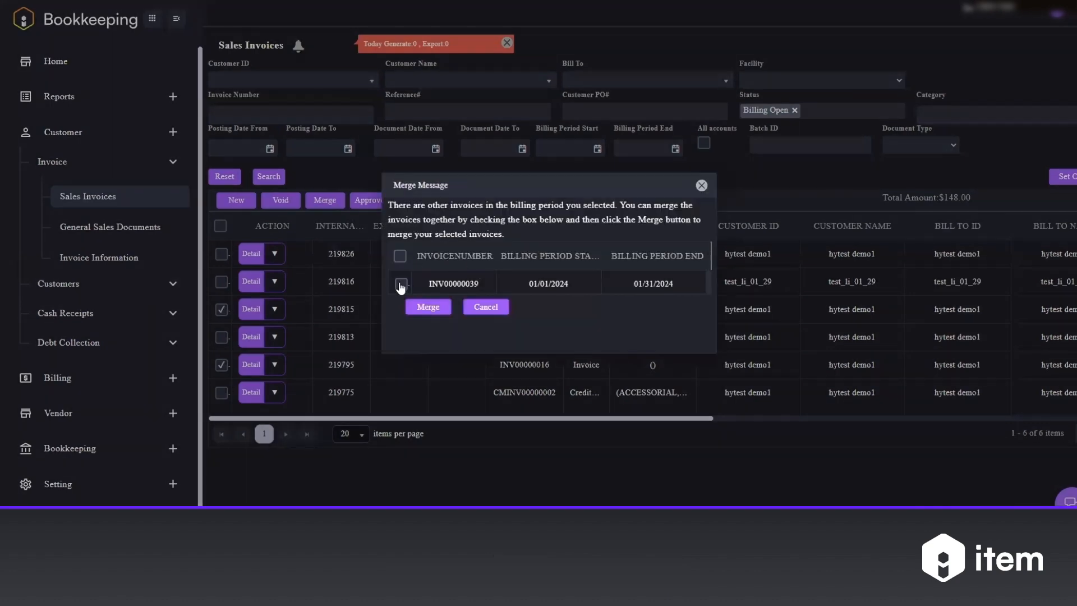
{"action": "left_click", "coordinate": [430, 308]}
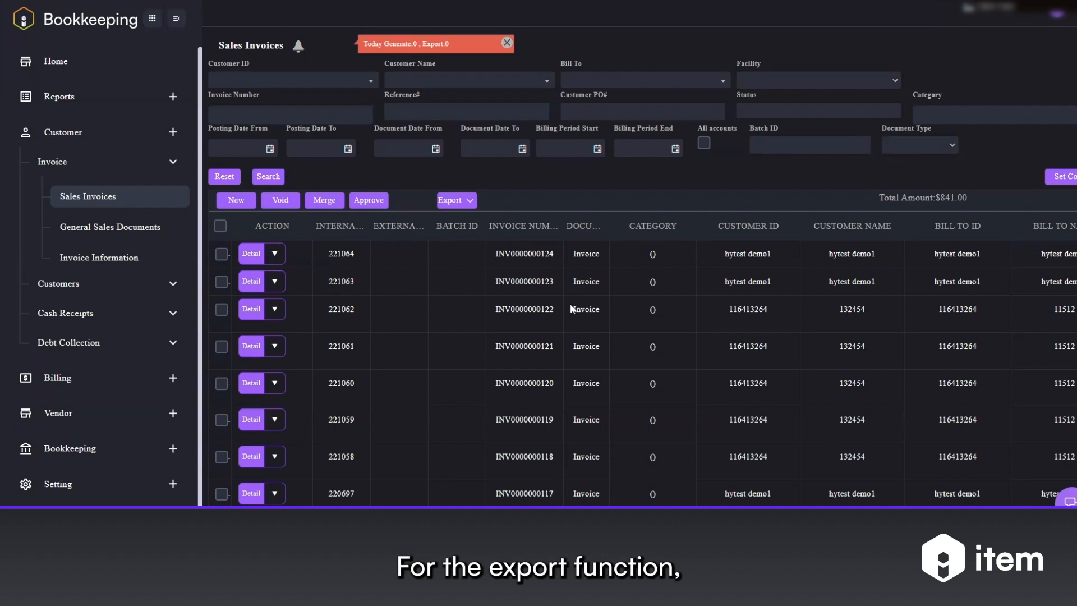
Step: Check and then uncheck the top three invoices in the list
{"action": "left_click", "coordinate": [222, 254]}
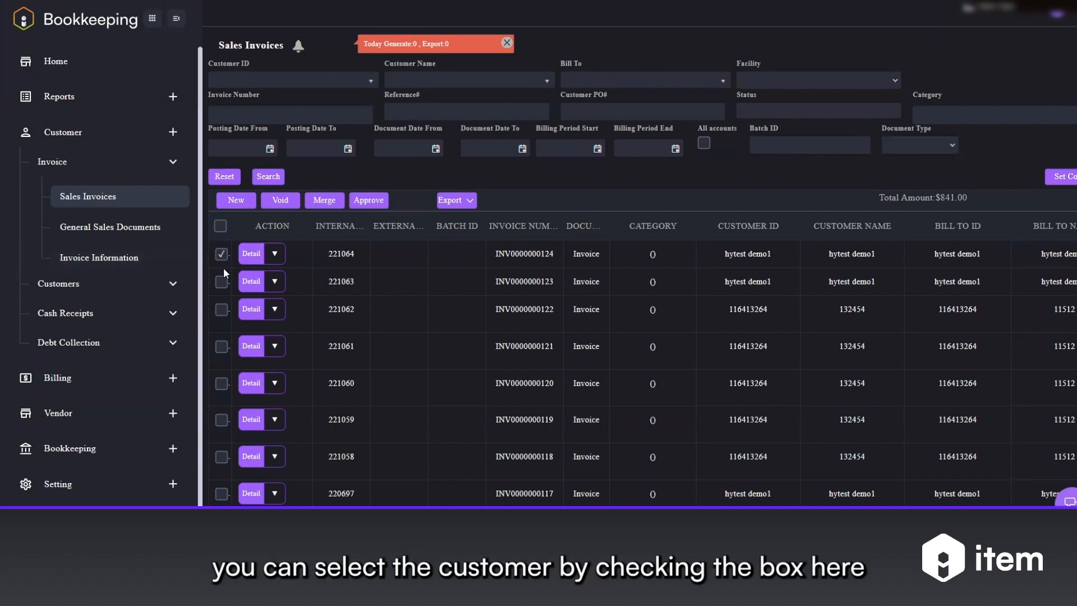
{"action": "left_click", "coordinate": [223, 309]}
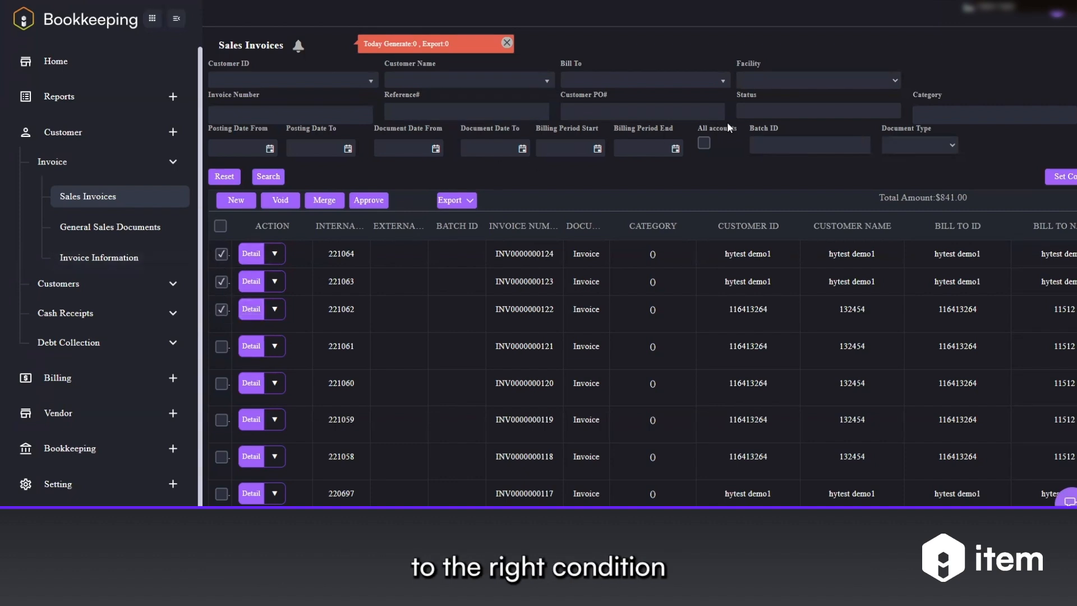
{"action": "left_click", "coordinate": [221, 254]}
{"action": "left_click", "coordinate": [222, 282]}
{"action": "left_click", "coordinate": [222, 309]}
Step: Select every status except Sent in the status filter and open the export options
{"action": "left_click", "coordinate": [793, 109]}
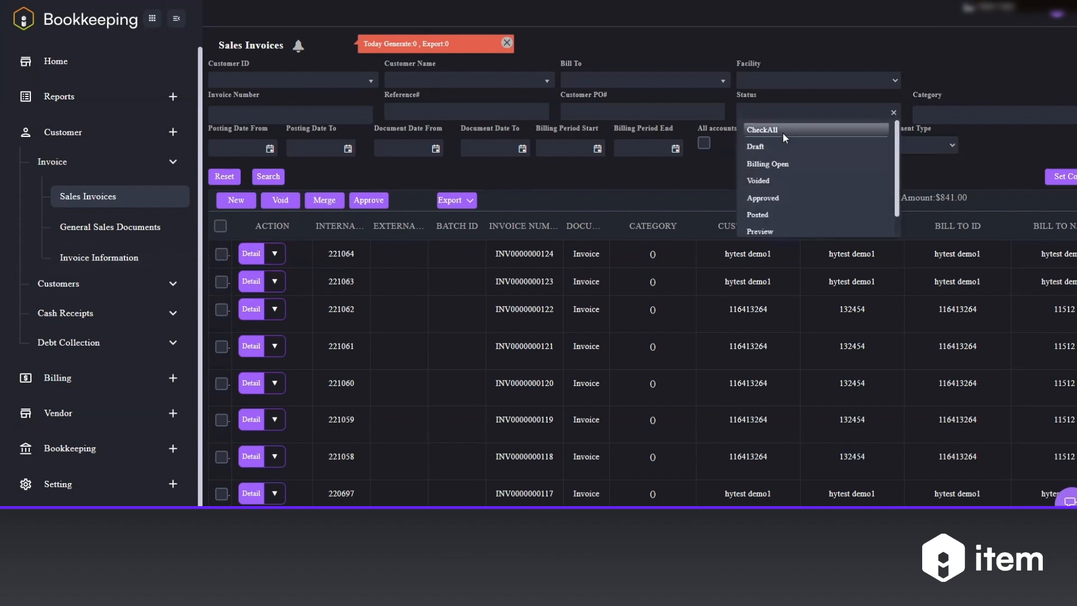
{"action": "left_click", "coordinate": [782, 133]}
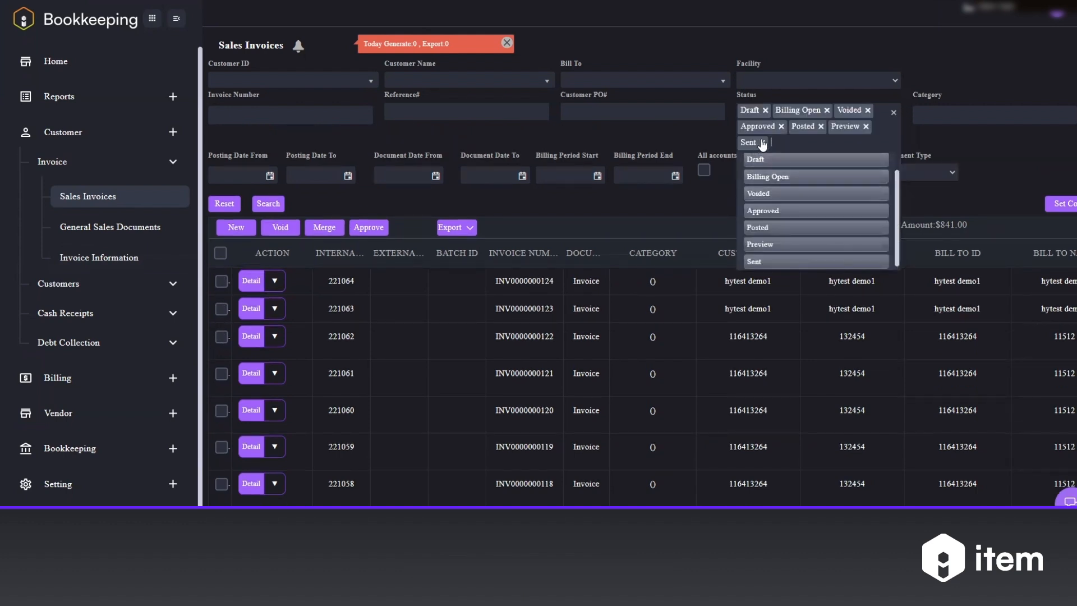
{"action": "left_click", "coordinate": [762, 142]}
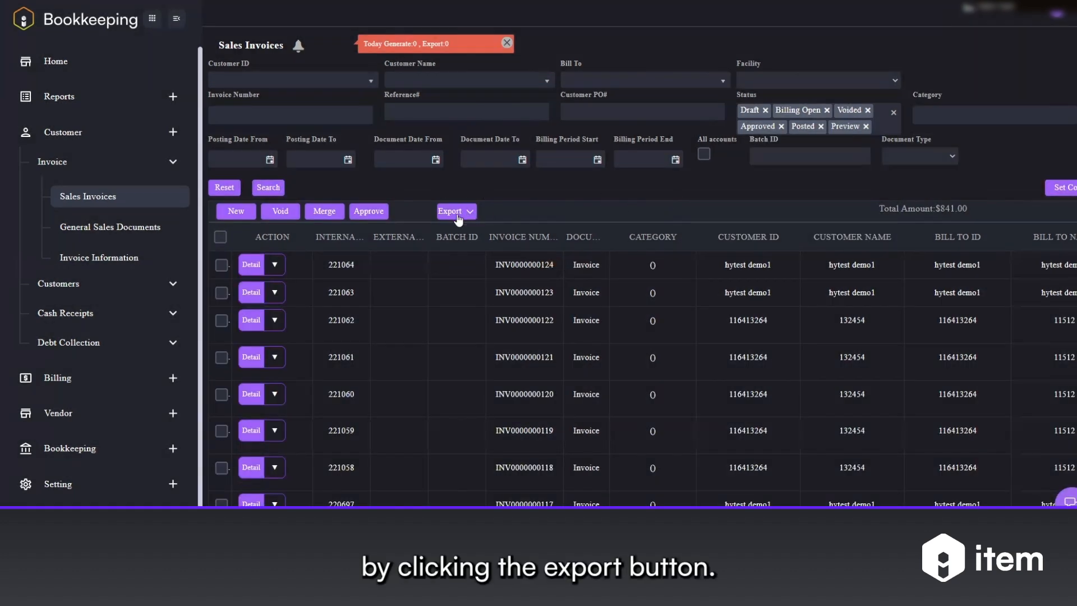
{"action": "left_click", "coordinate": [459, 215]}
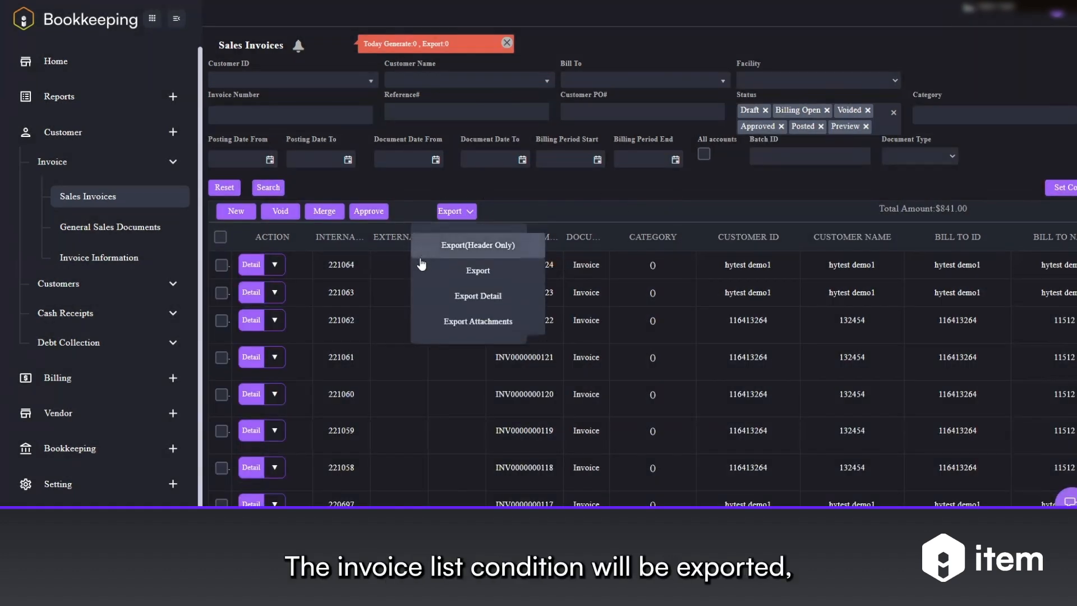